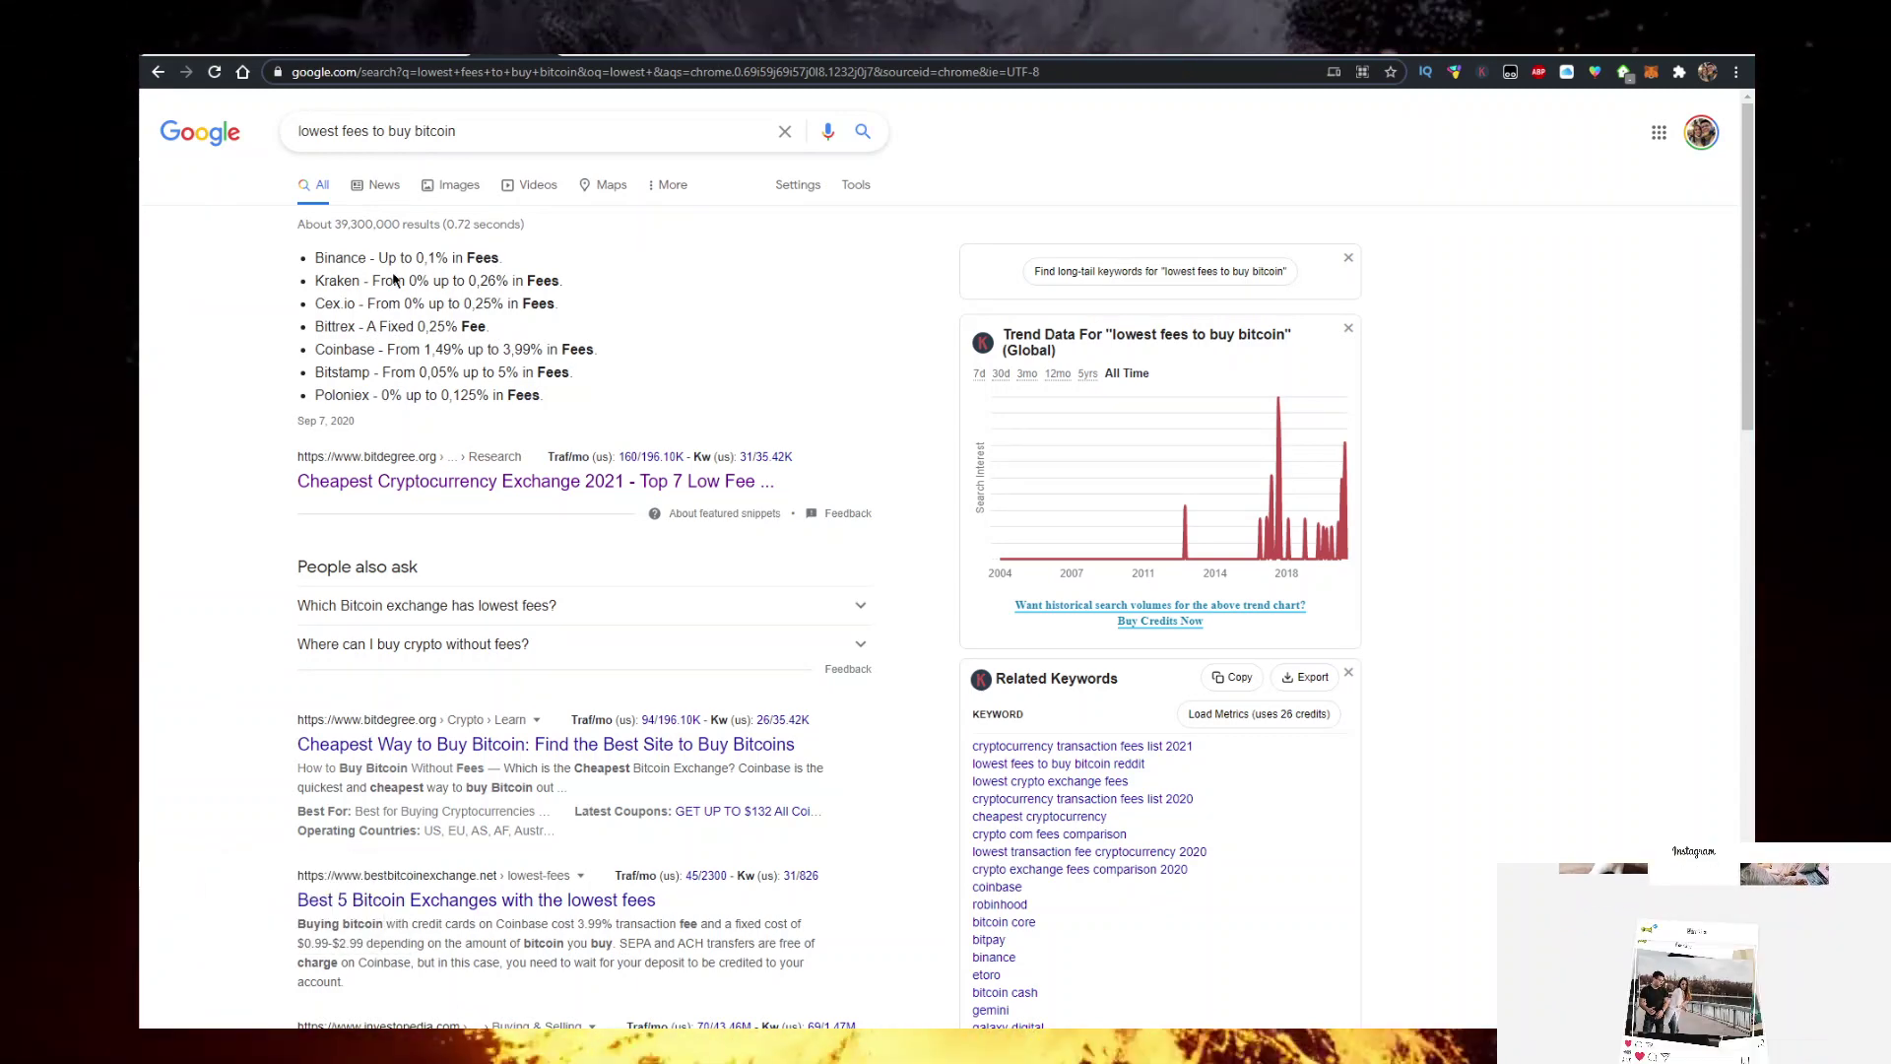
# Highlight the Binance, top-three exchange and Coinbase fee lines in the Google fee comparison
pyautogui.moveTo(324, 257); pyautogui.dragTo(462, 259)
pyautogui.click(463, 259)
pyautogui.moveTo(315, 257)
pyautogui.mouseDown()
pyautogui.moveTo(472, 301)
pyautogui.moveTo(466, 259)
pyautogui.mouseUp()
pyautogui.click(472, 300)
pyautogui.moveTo(377, 349); pyautogui.dragTo(507, 350)
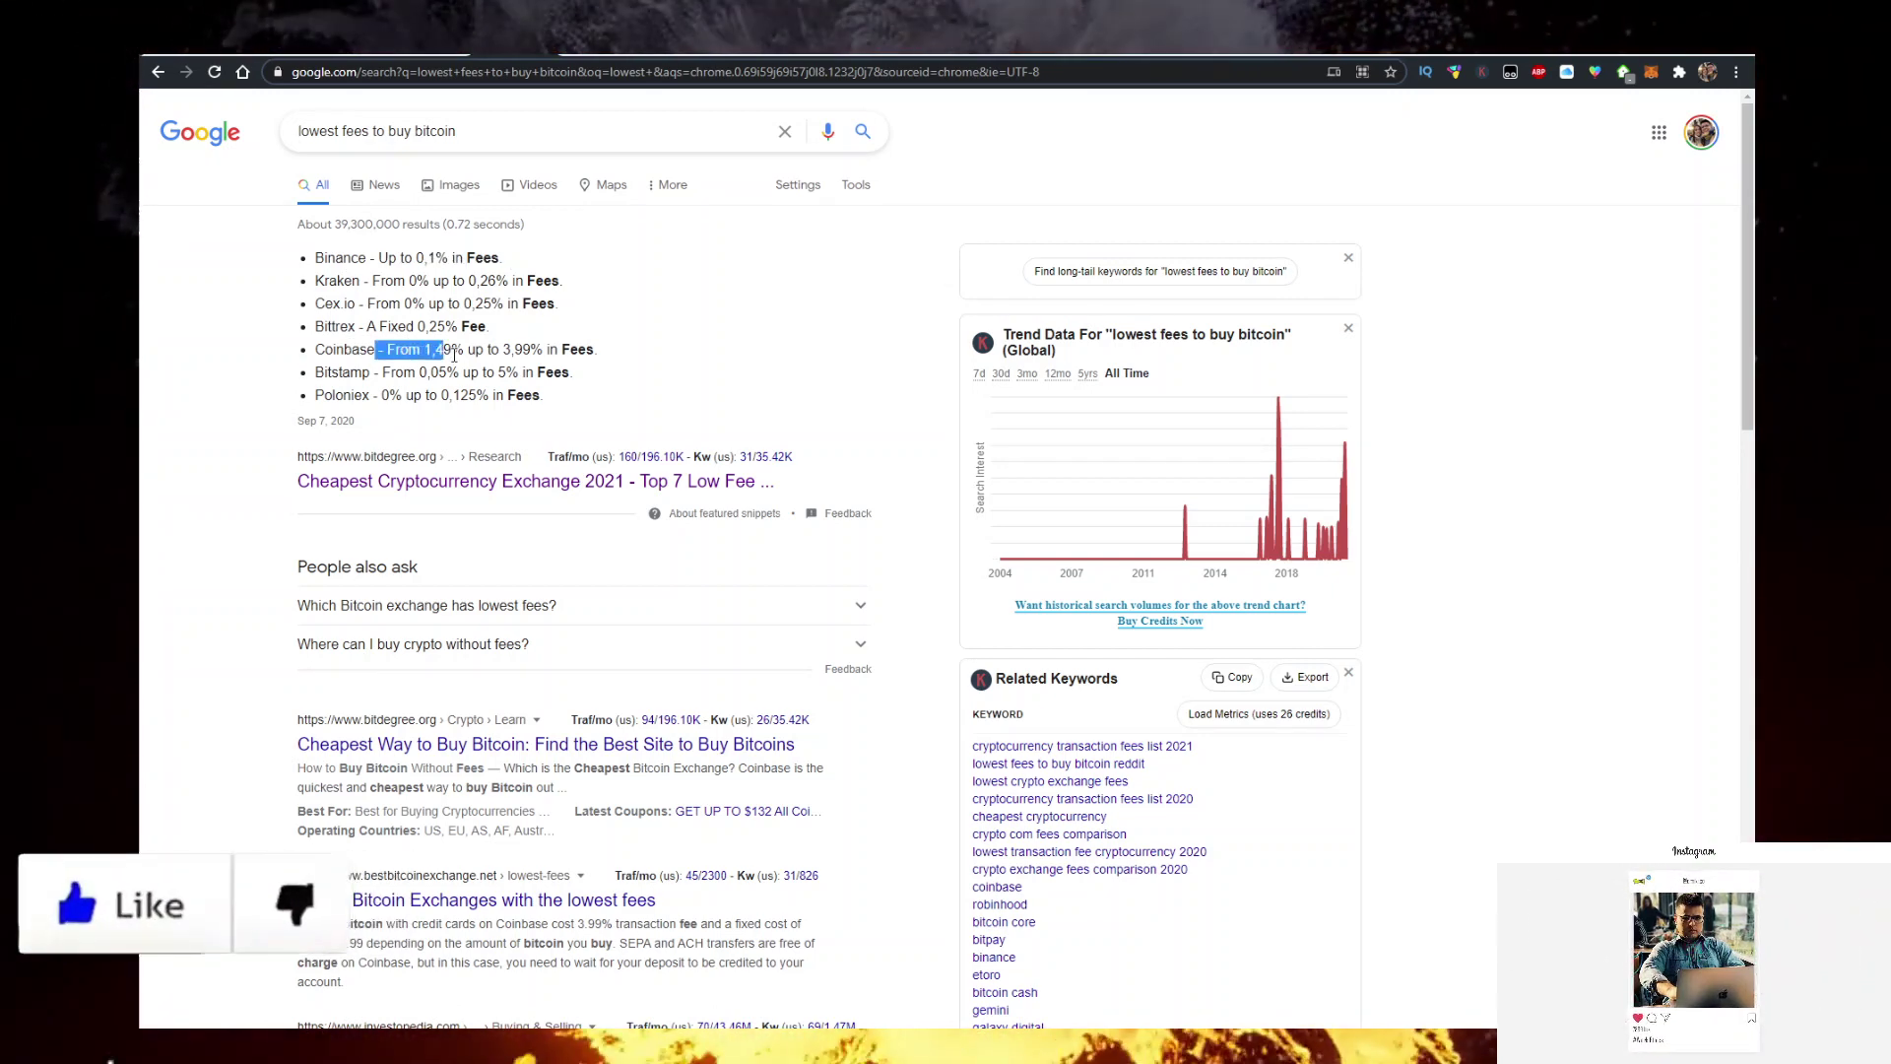
pyautogui.click(508, 348)
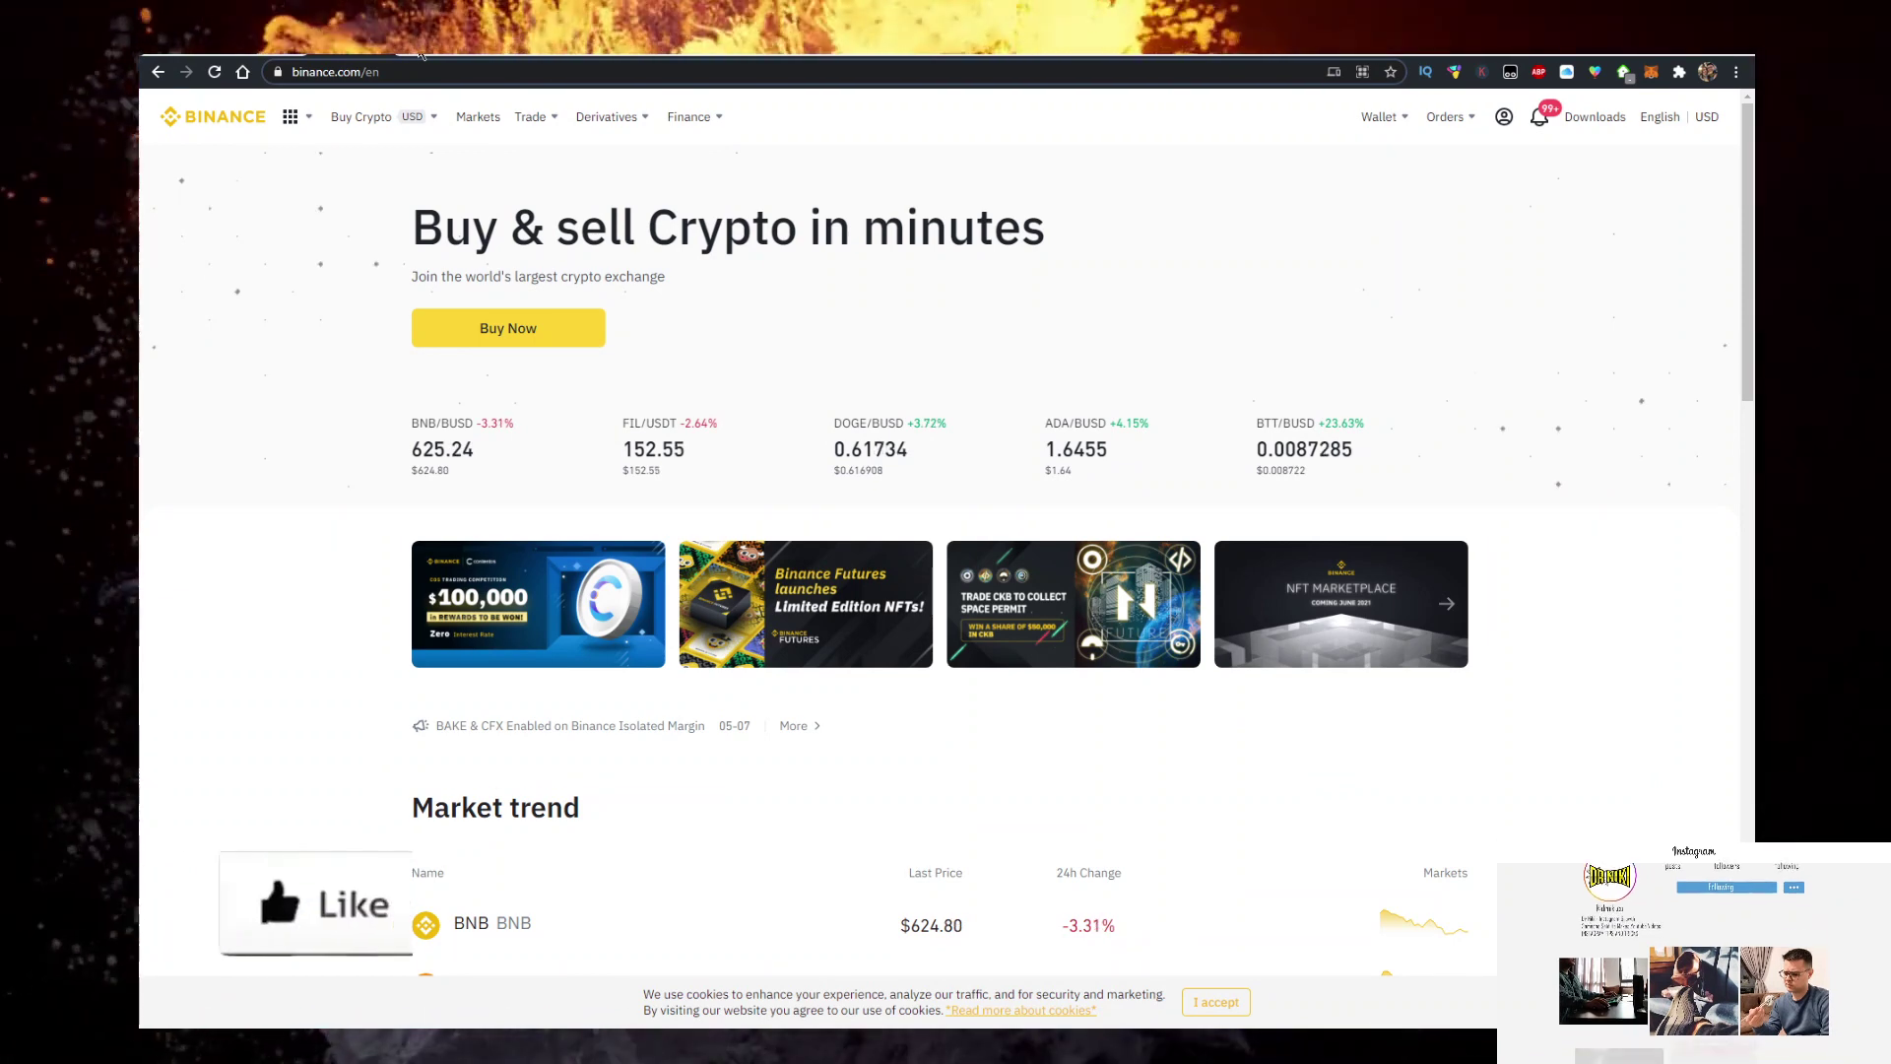
# Open the classic BTC/USDT spot trading page and select the pair search box
pyautogui.click(622, 352)
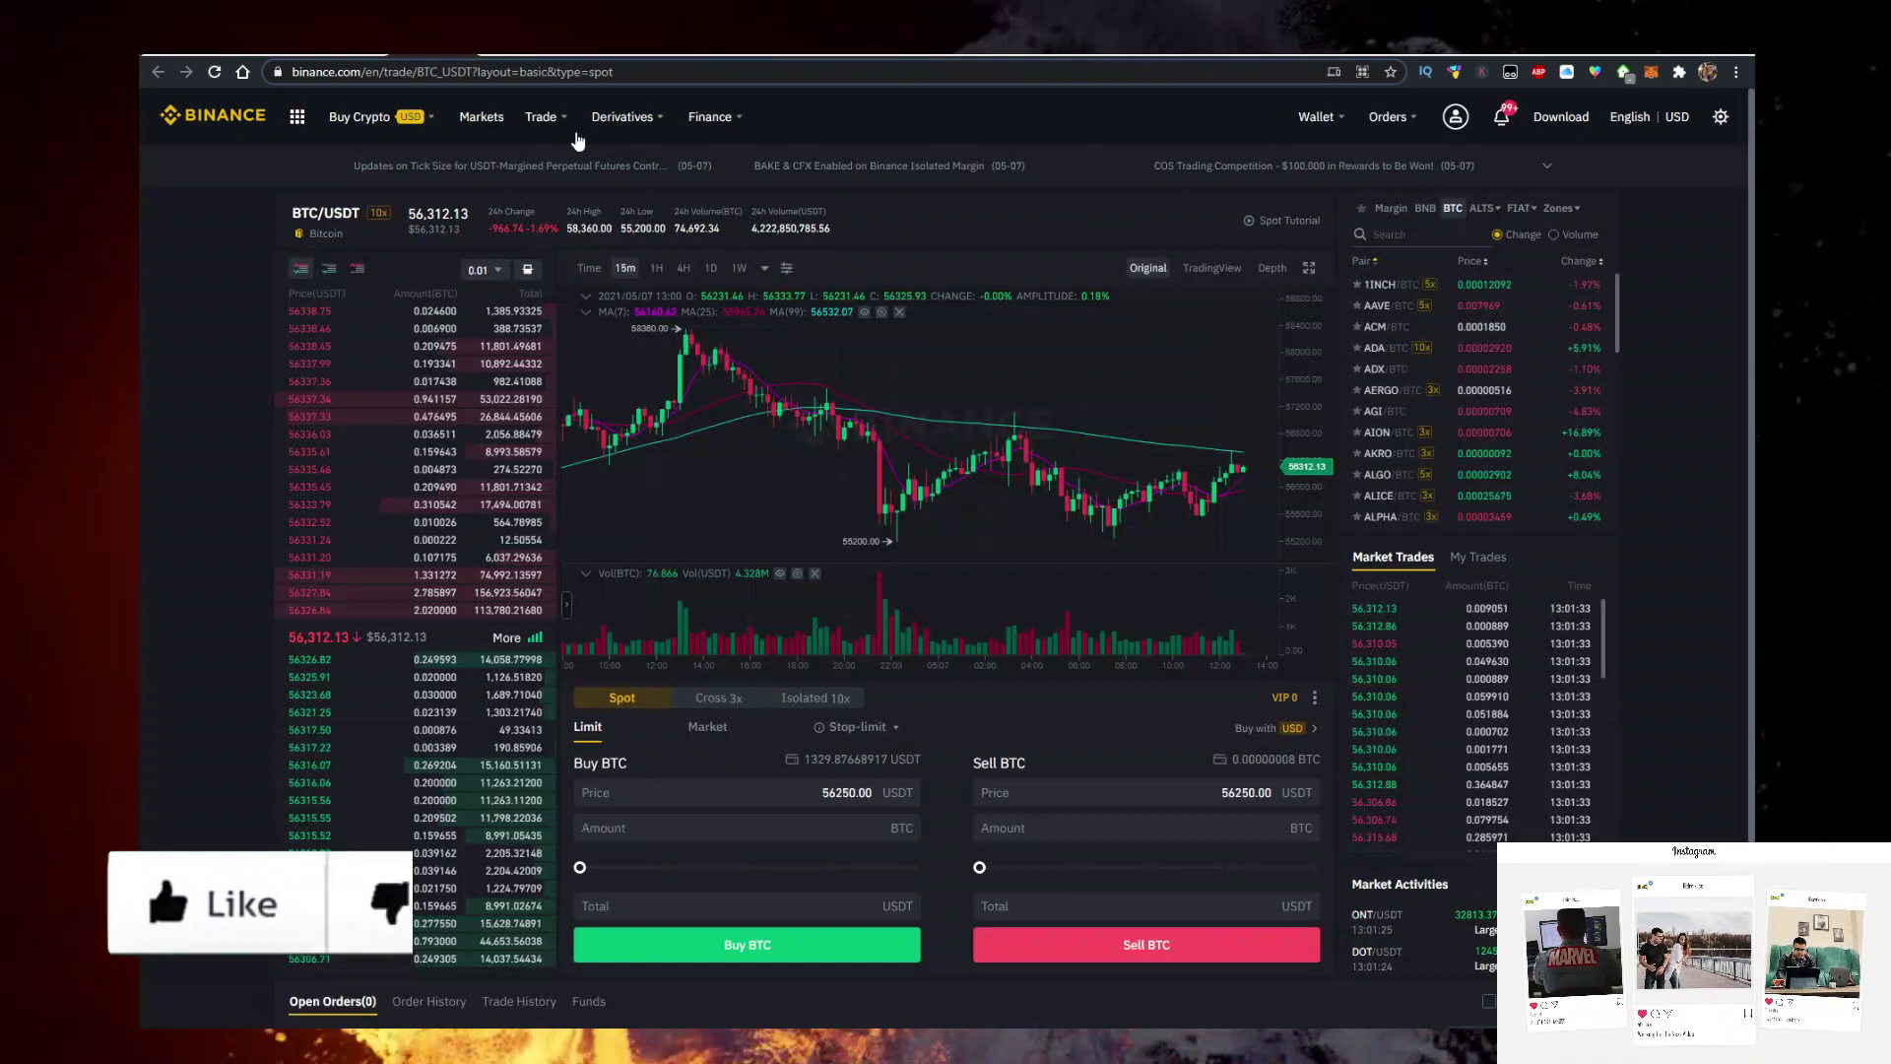
pyautogui.click(1447, 233)
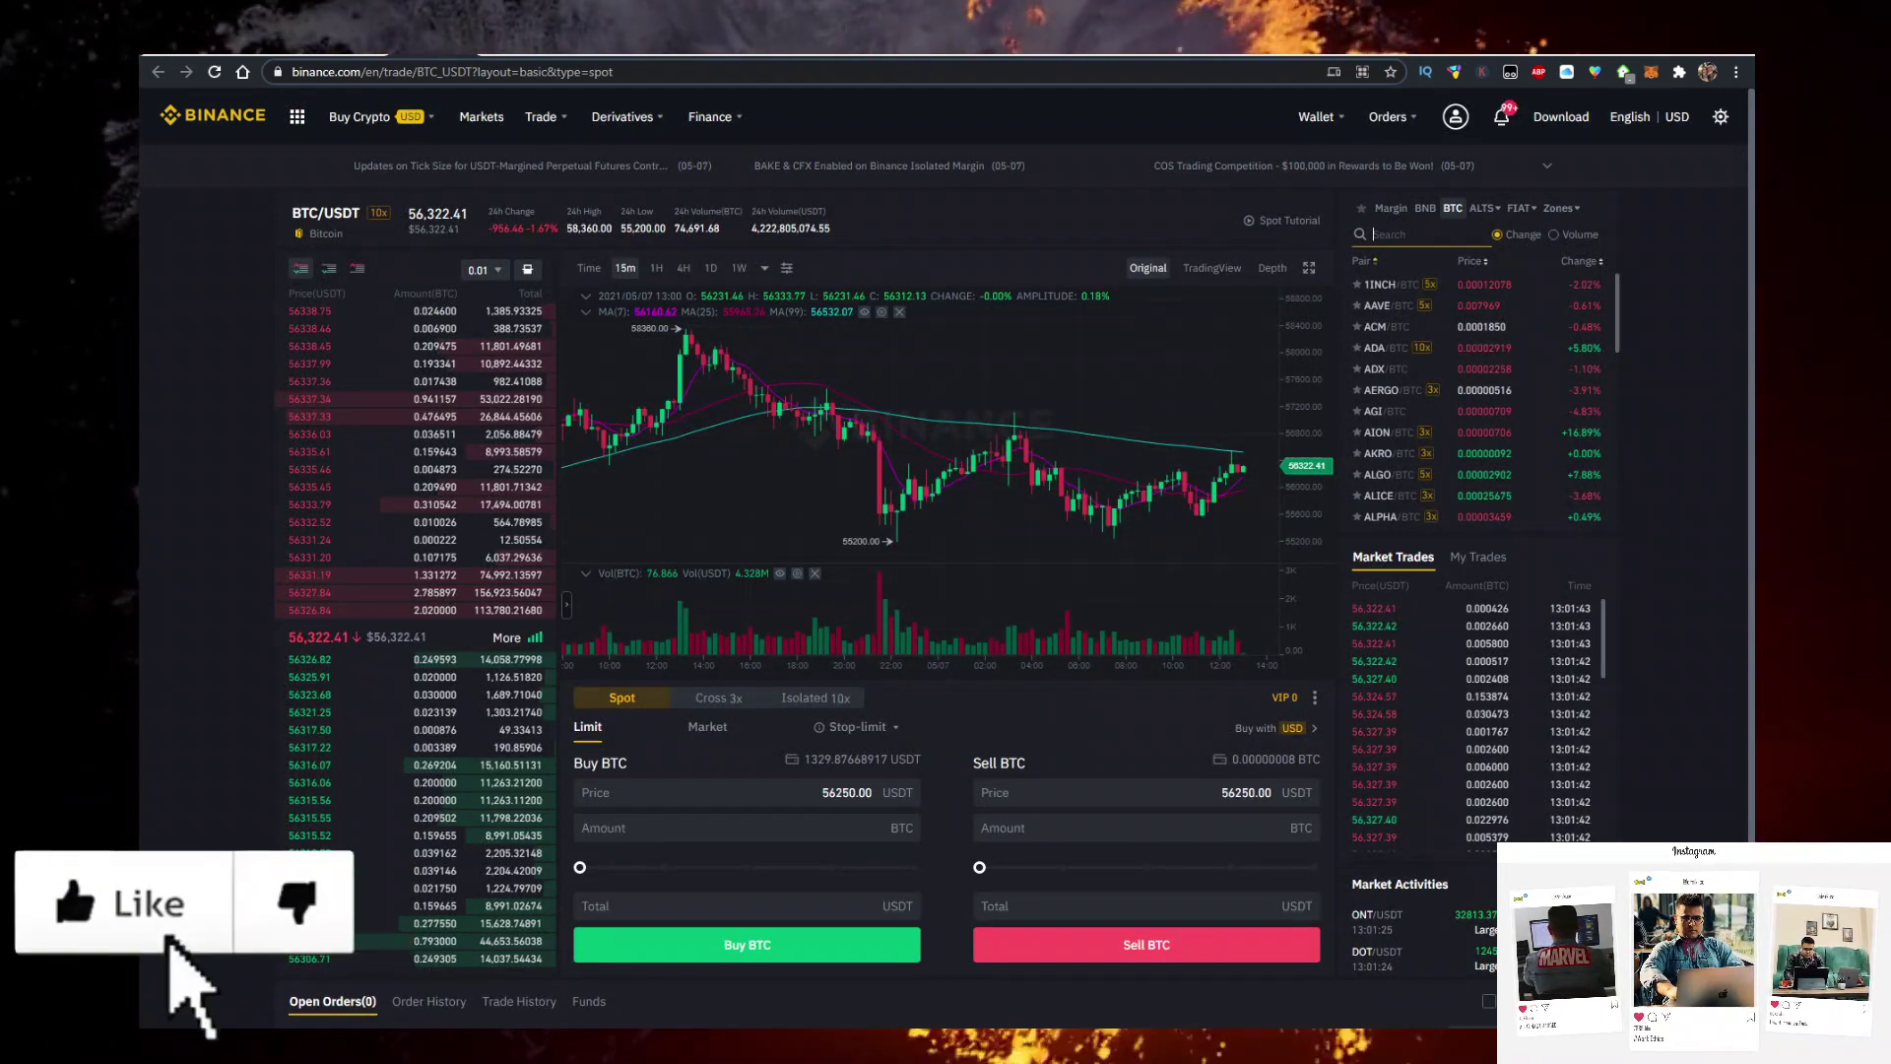